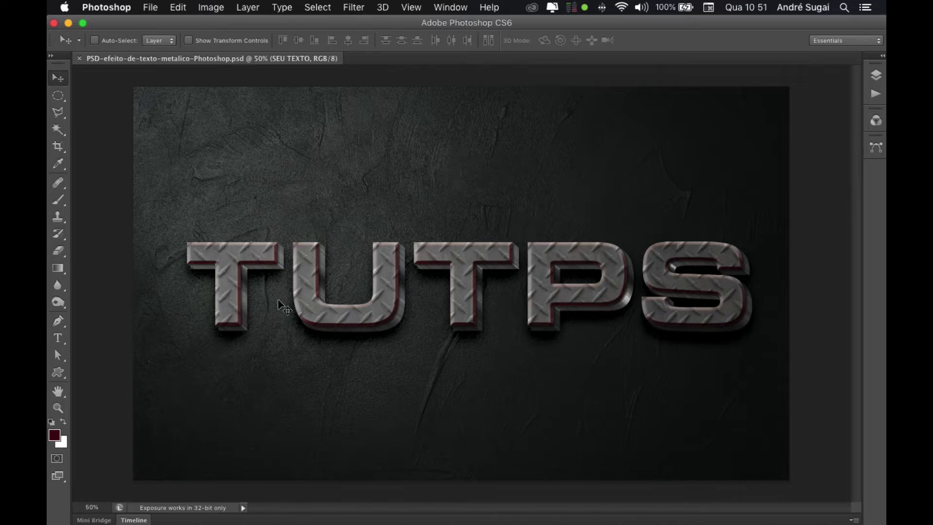
Show the Layers panel listing the AJUSTES, SEU TEXTO, EFEITO and FUNDO entries.
click(150, 6)
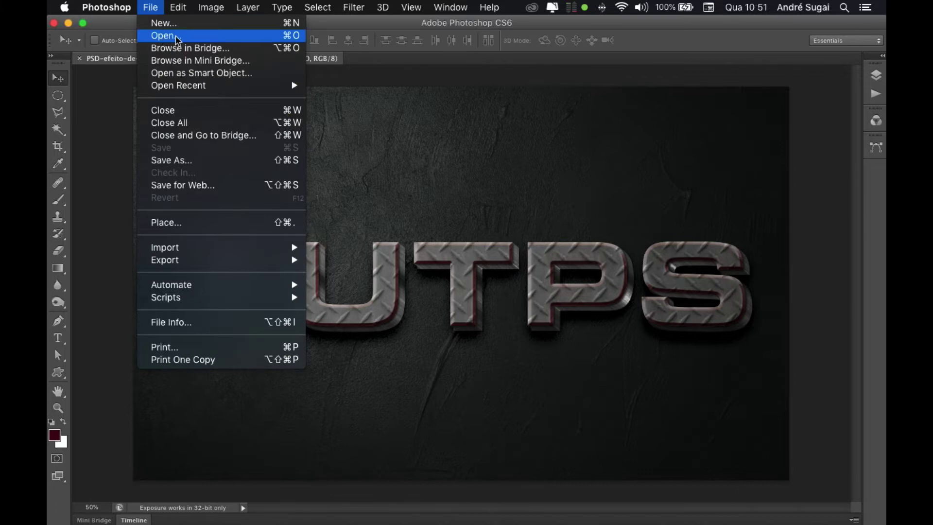
click(453, 144)
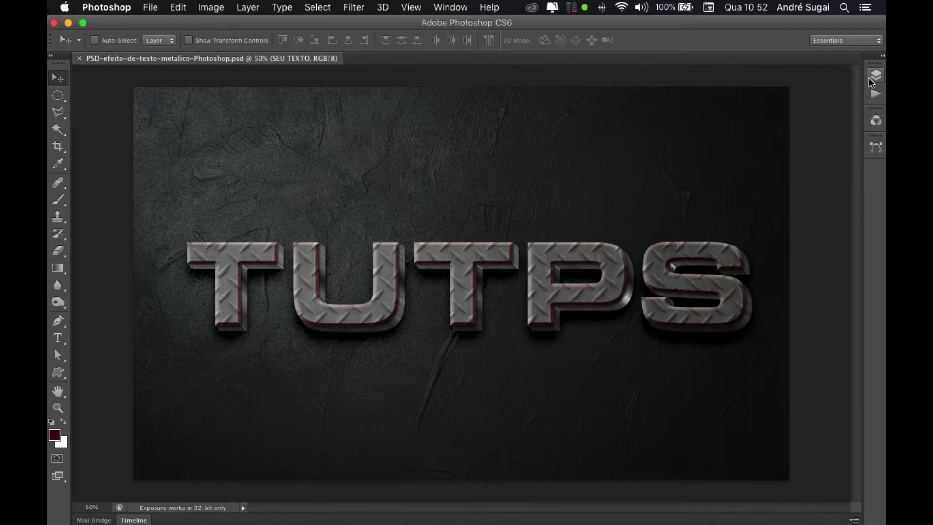
click(451, 7)
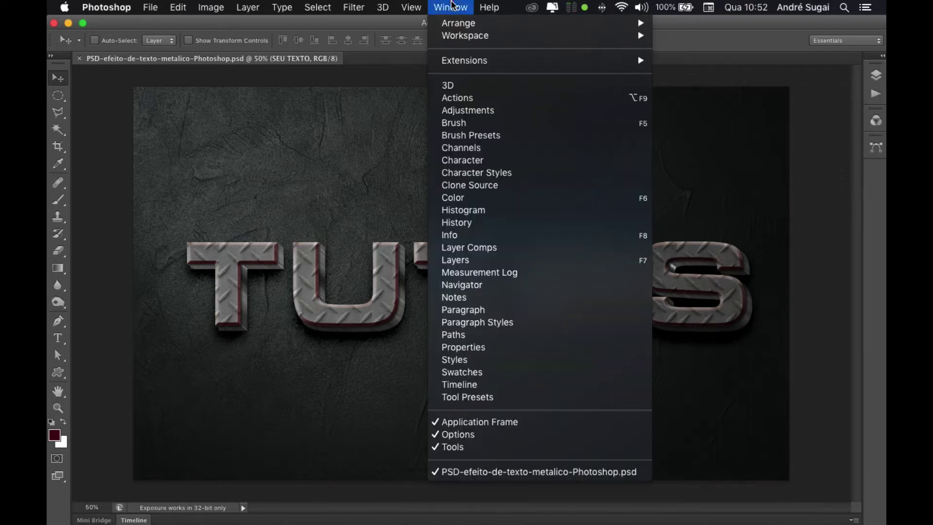
click(474, 262)
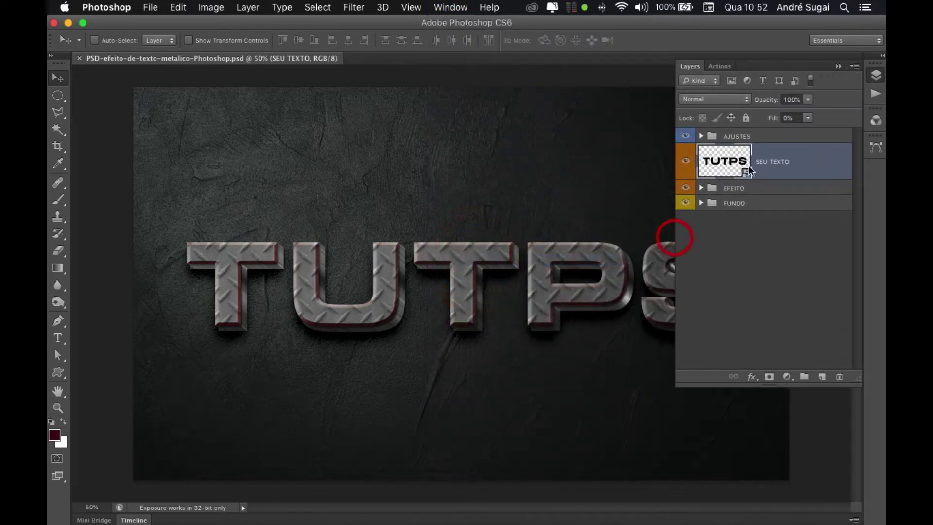
Open the SEU TEXTO smart object's contents as steel.psb, accepting the notice.
drag(678, 236, 675, 235)
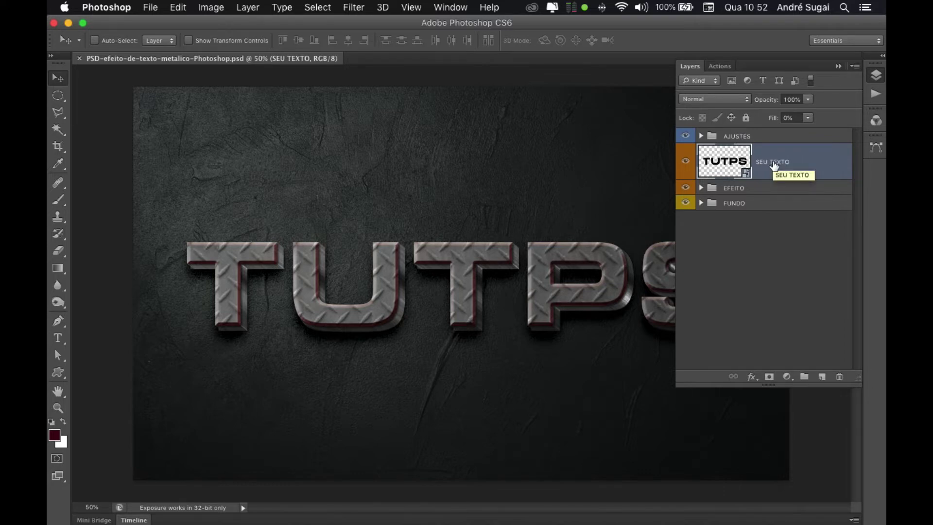
double_click(725, 163)
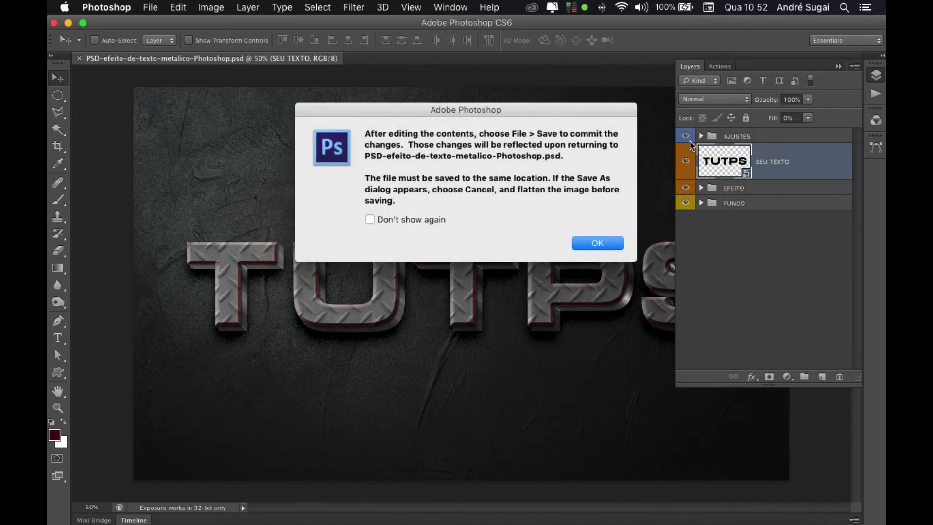
click(575, 247)
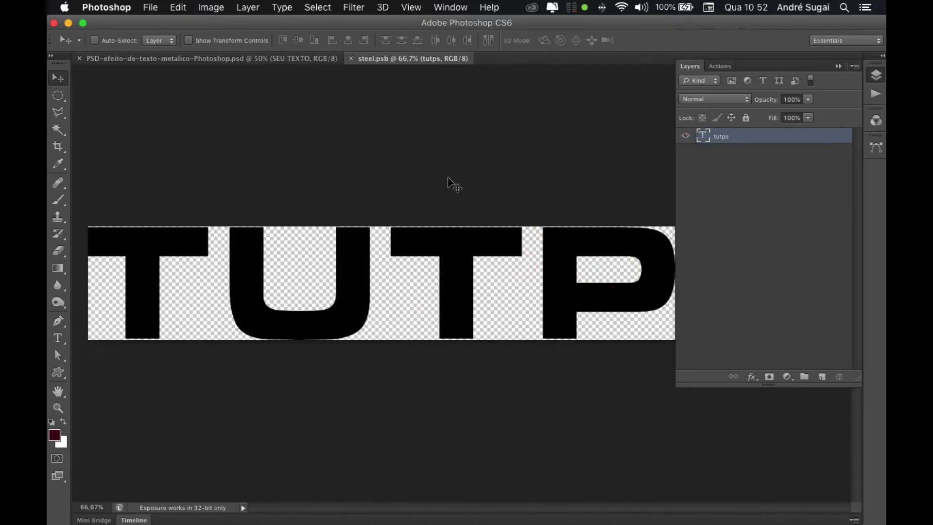
Delete TUT from the steel.psb text layer so it reads PS, and commit the edit.
click(840, 67)
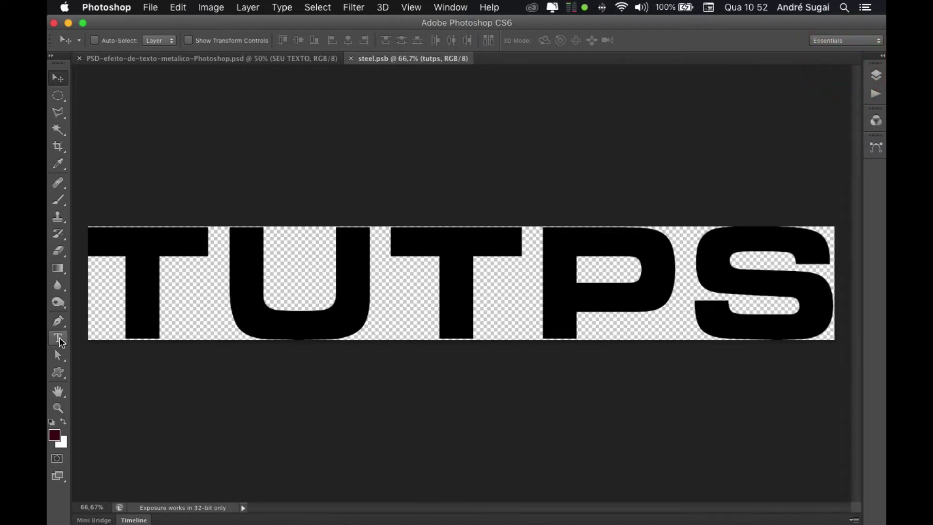
click(59, 339)
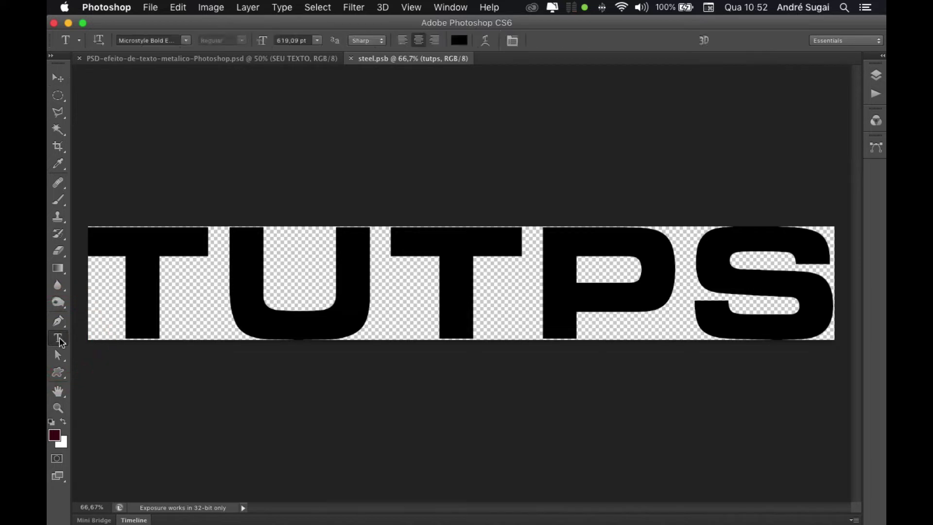
drag(532, 272, 115, 278)
key(BackSpace)
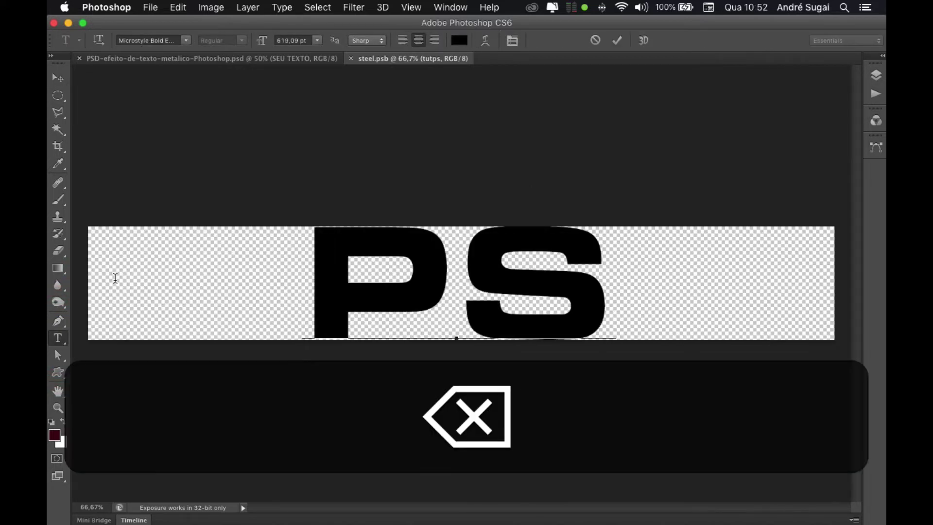
key(super+Return)
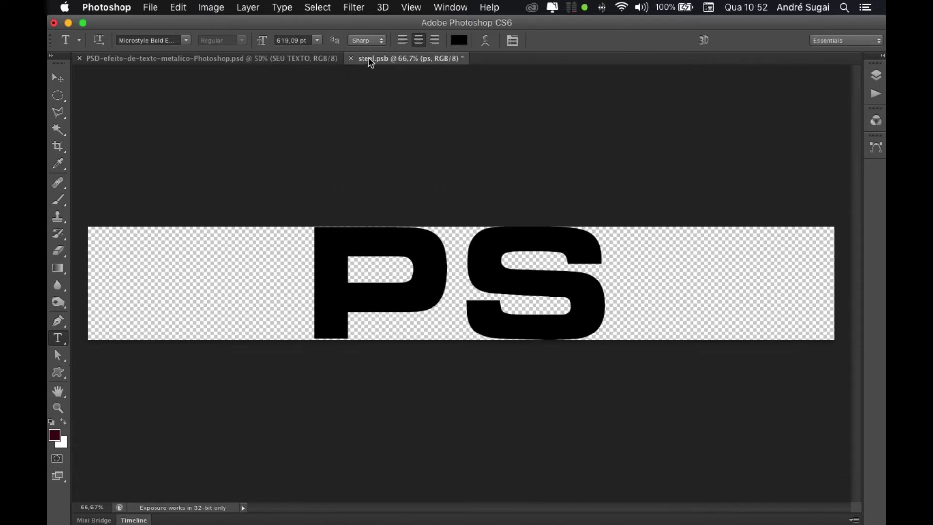
click(454, 6)
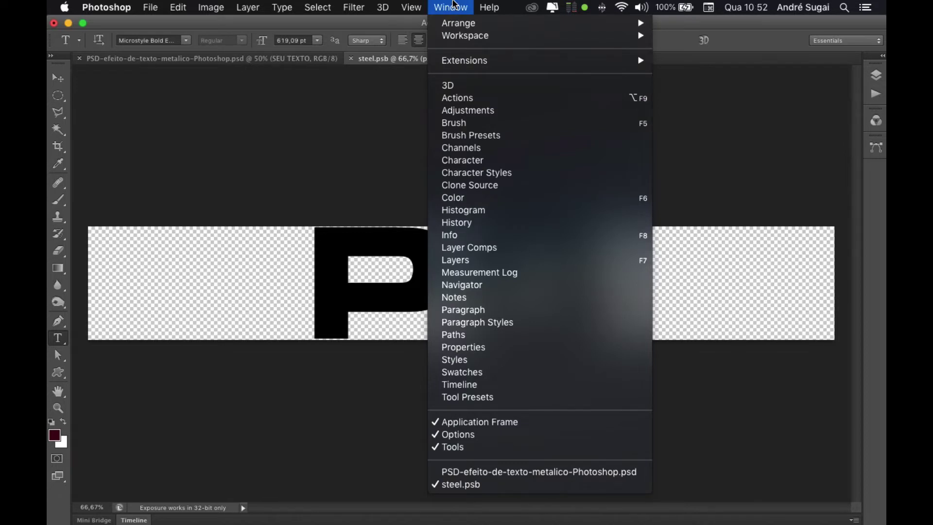
mouse_move(457, 23)
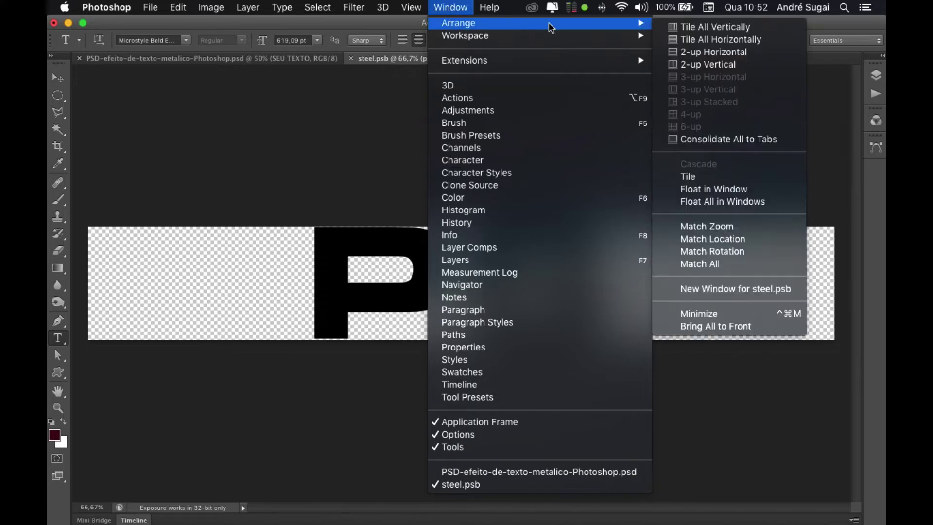
Tile both documents vertically and frame the main TUTPS design at 33.3% zoom.
click(735, 30)
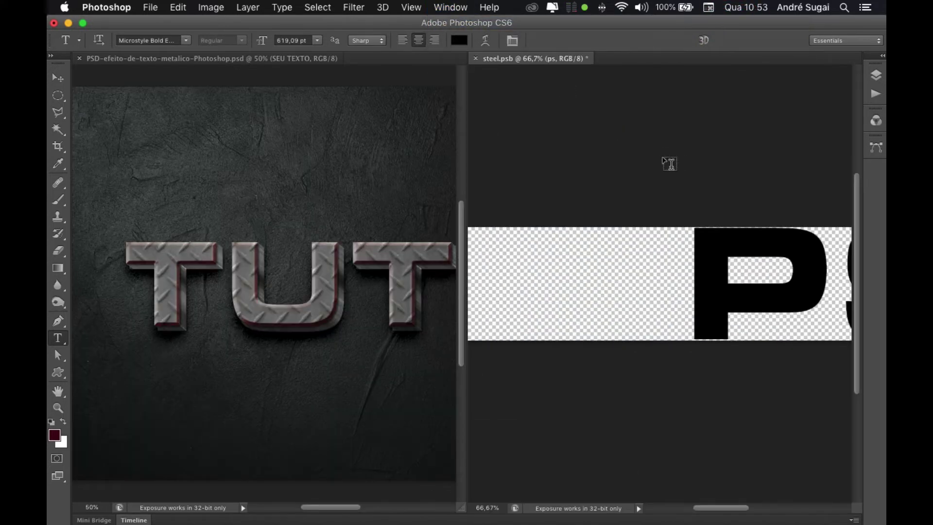
drag(721, 265, 565, 266)
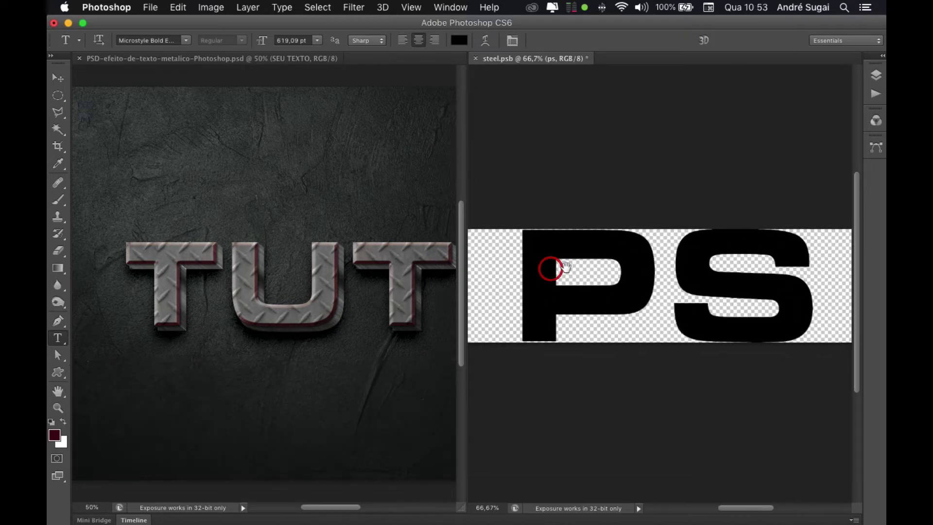
click(380, 262)
key(space)
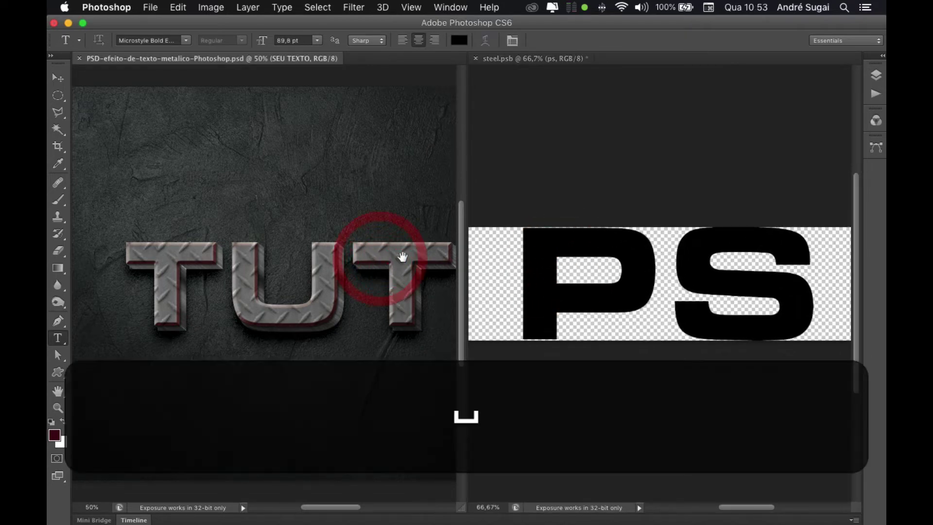
drag(402, 256, 322, 255)
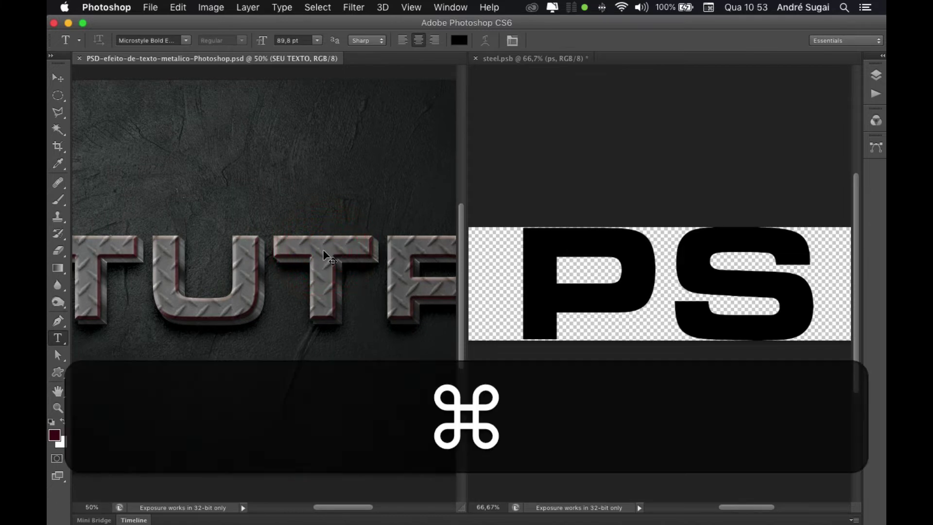
key(super+minus)
drag(369, 266, 334, 261)
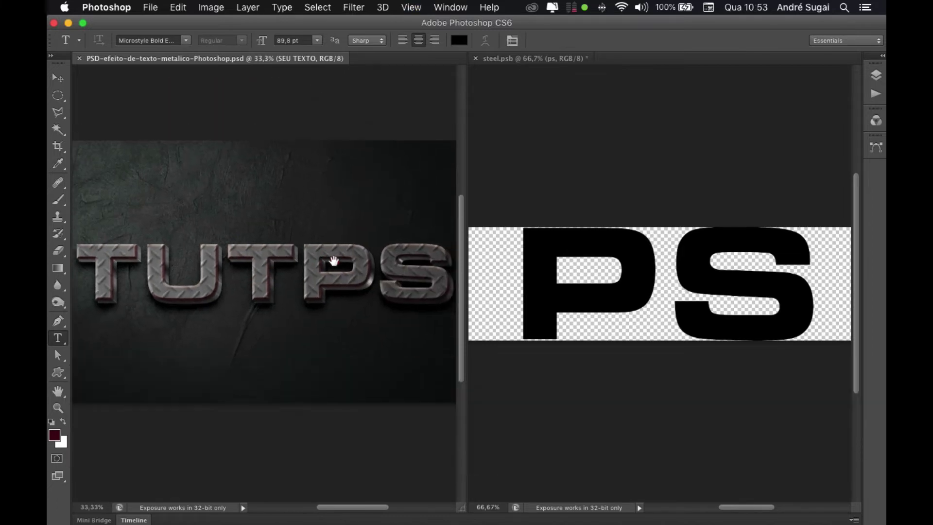
Save steel.psb so the main metallic text updates to PS.
click(538, 58)
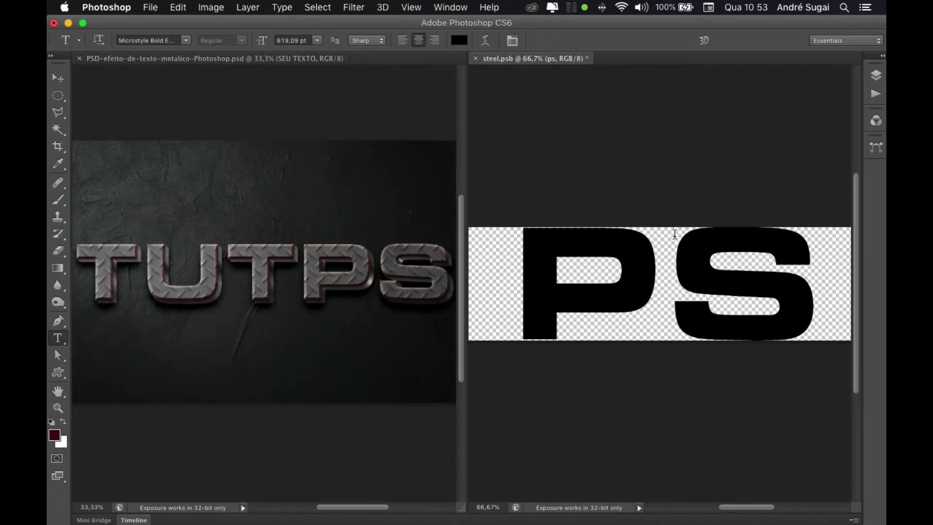
scroll(675, 234, left, 2)
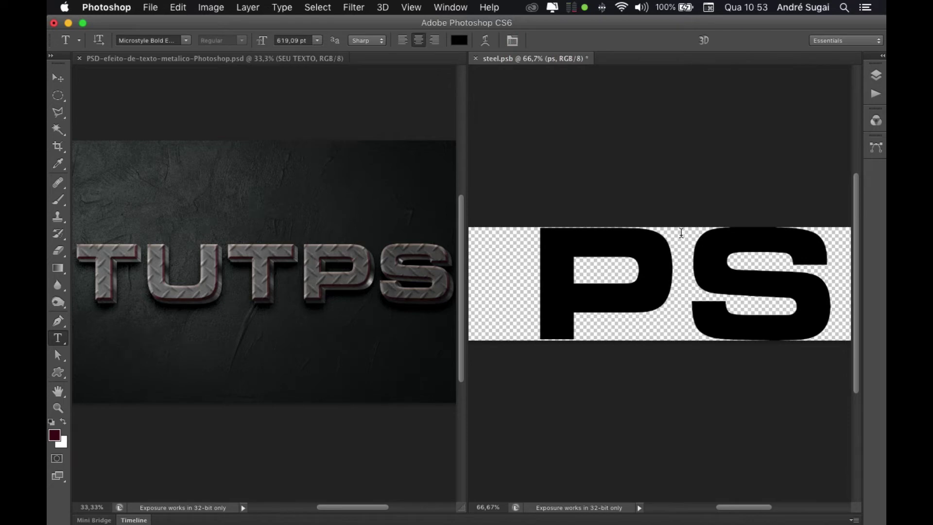
key(super+s)
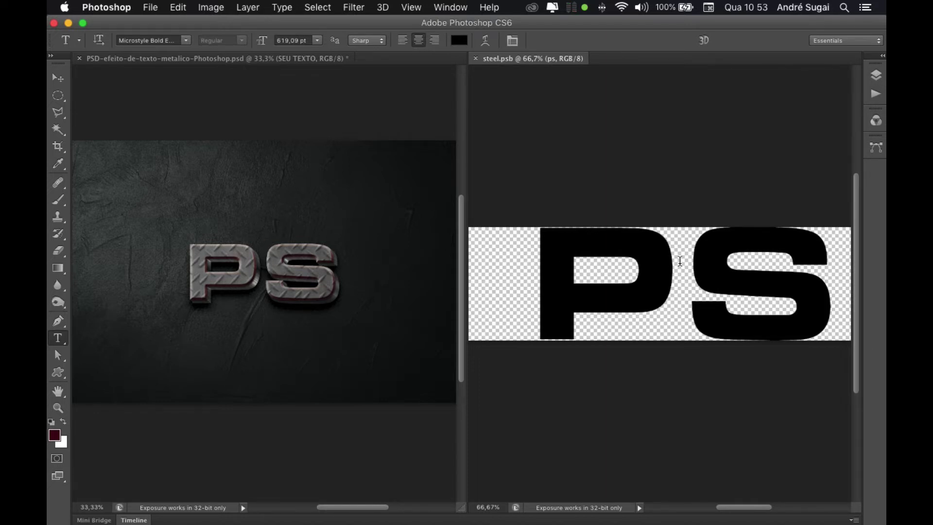
Restore the steel.psb text to TUTPS by retyping the TU and T letters.
key(super+minus)
key(super+minus)
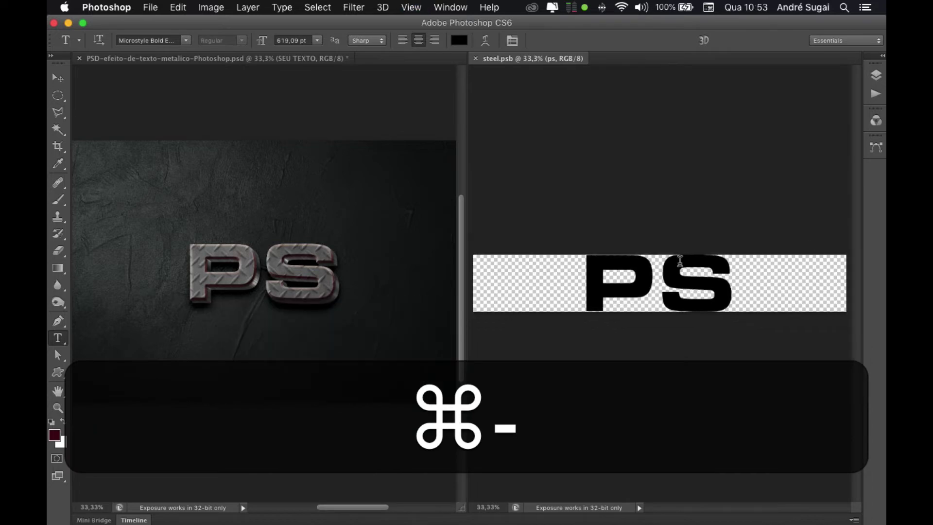
key(super+minus)
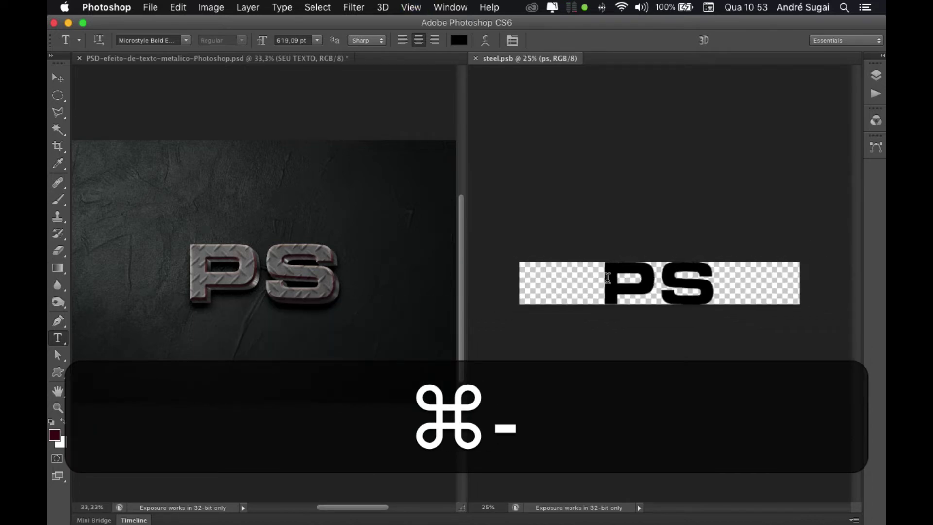
click(606, 277)
text(tu)
key(super+Return)
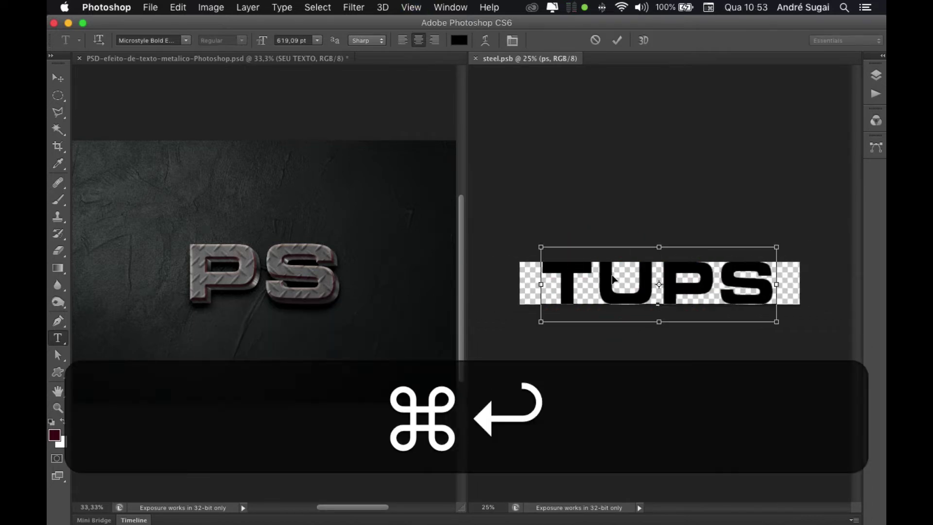
click(652, 278)
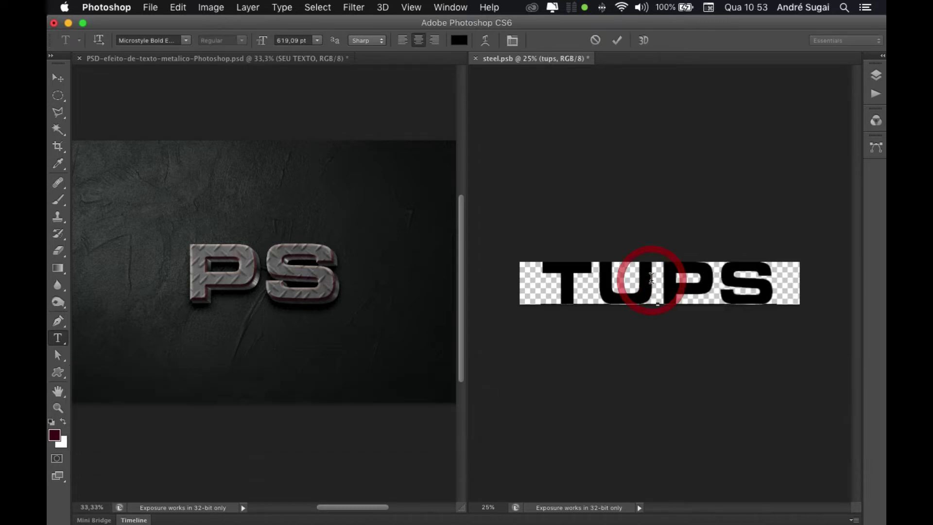
text(t)
key(super+t)
key(super+Return)
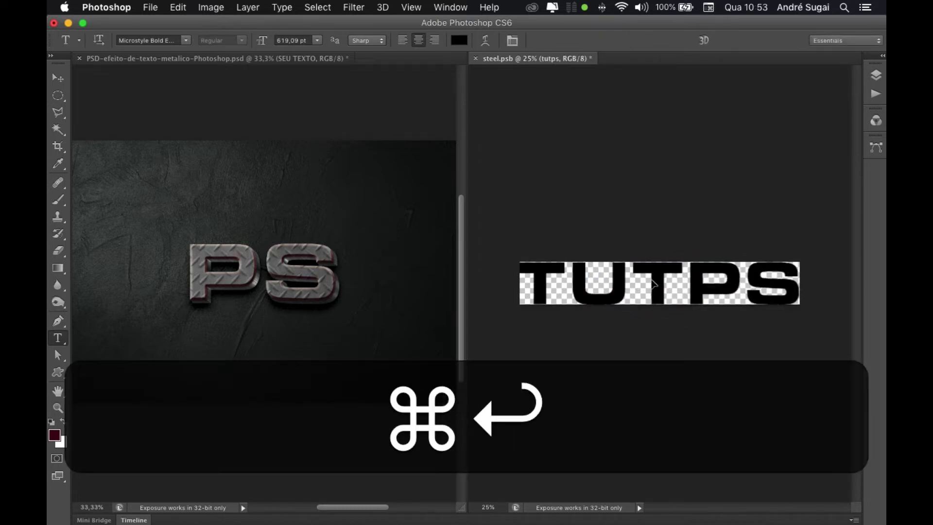
Save and close steel.psb, then zoom in on the main artwork.
key(super+s)
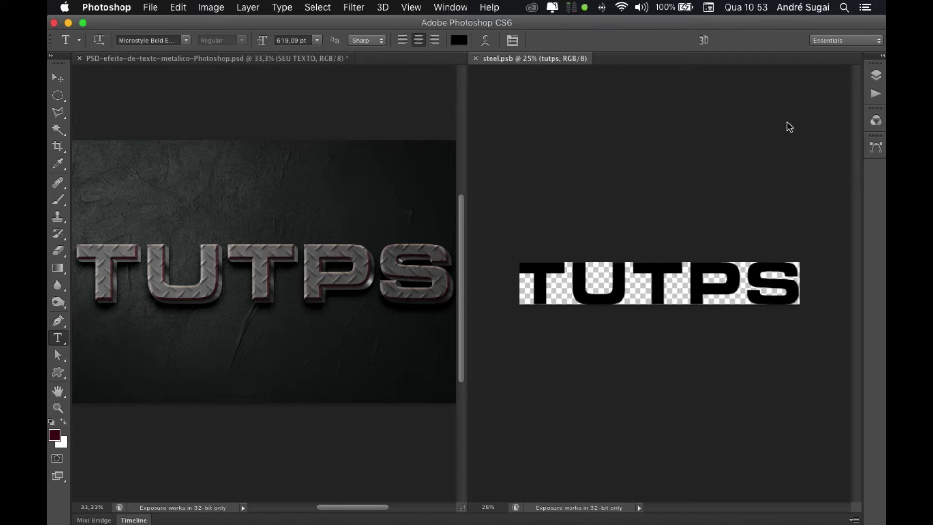
click(476, 59)
key(super+equal)
Show the layer list, select the Move tool and zoom the artwork to 50%.
click(875, 75)
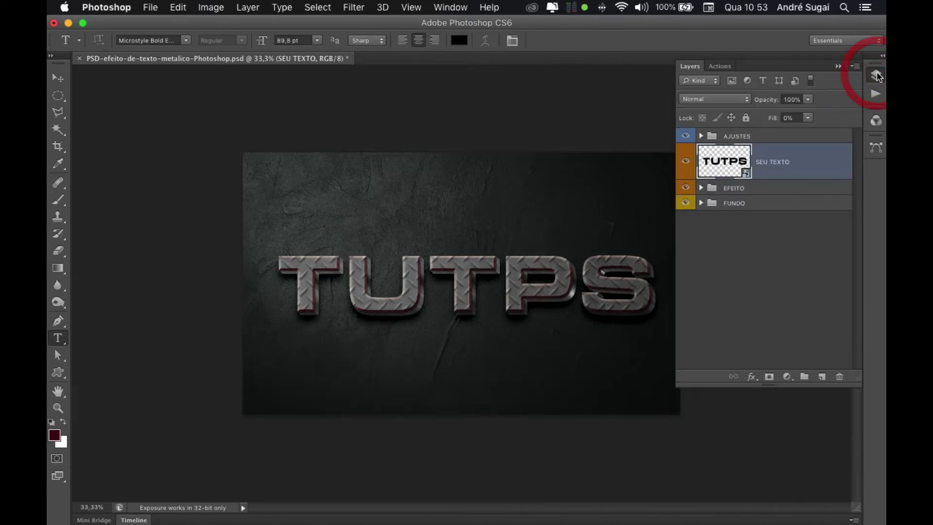
key(v)
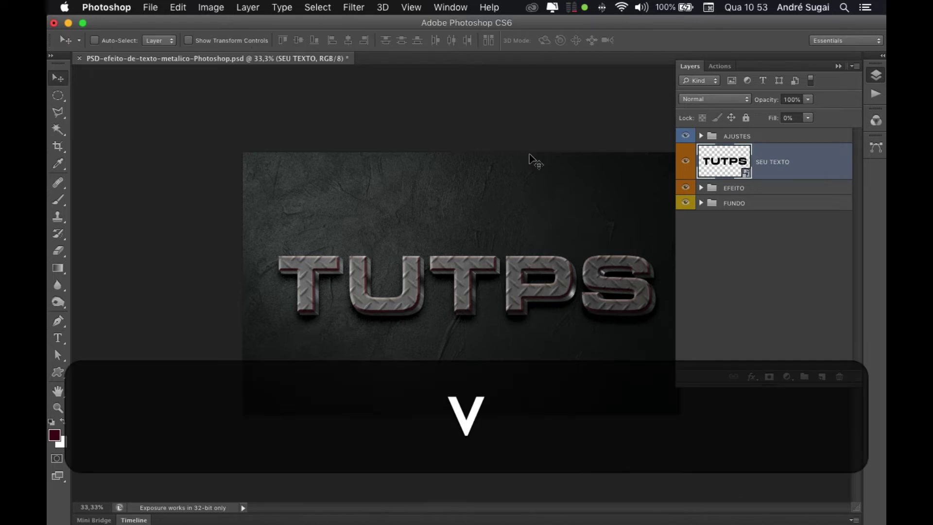
key(super+equal)
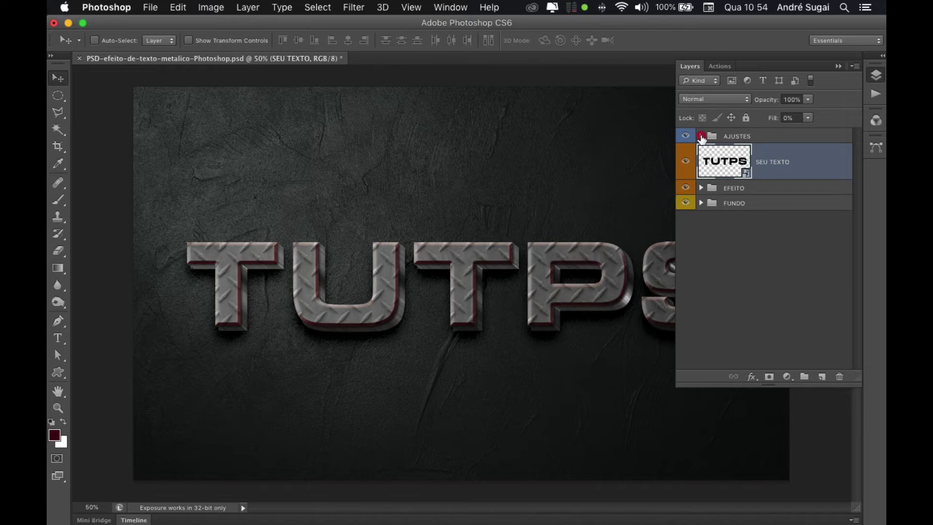
Expand AJUSTES and toggle Highlights, Shadows and the whole group off and back on.
click(701, 137)
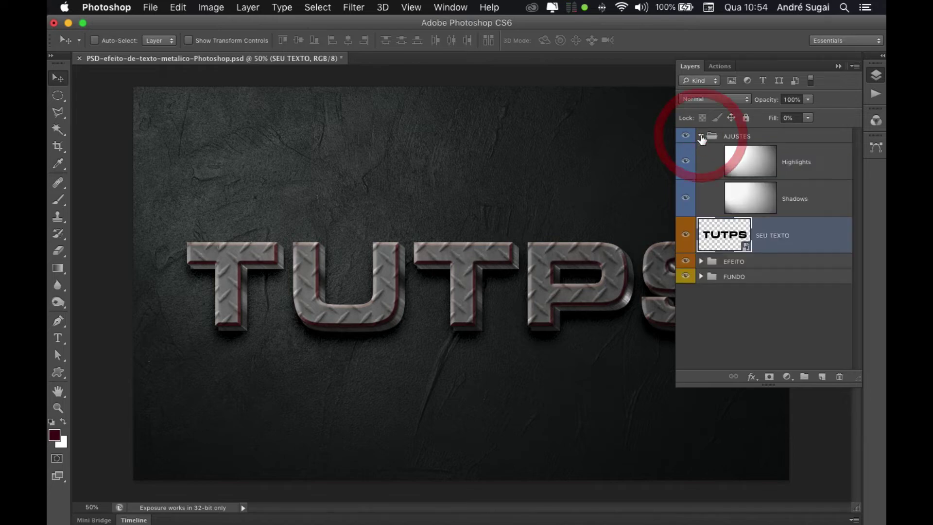
click(686, 162)
click(684, 197)
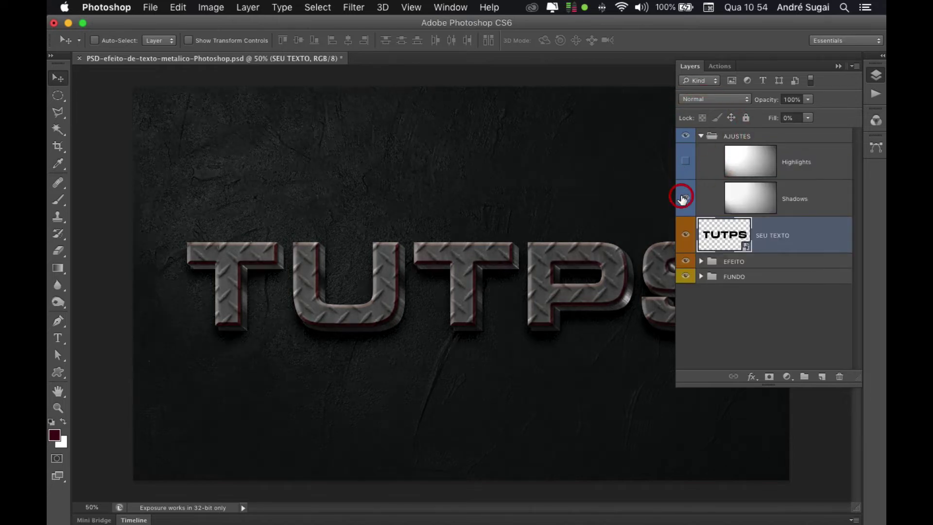
click(684, 197)
click(686, 161)
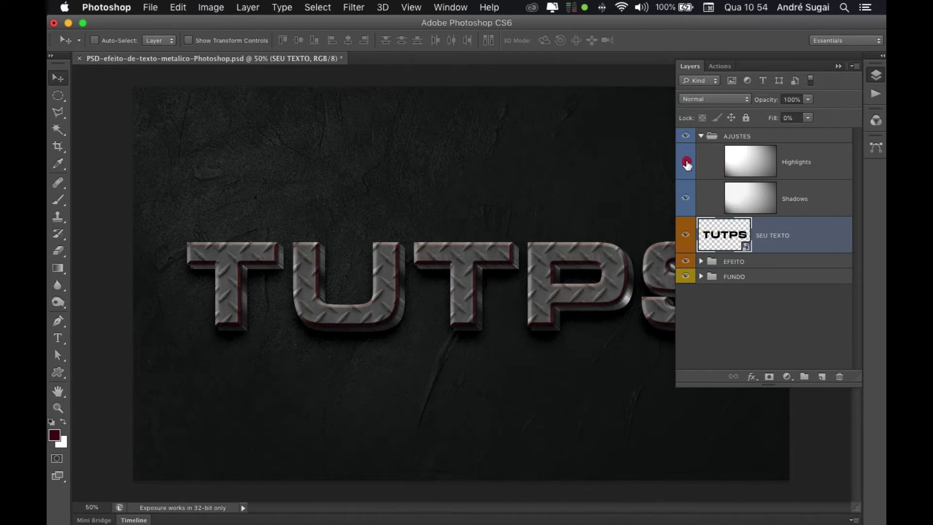
click(686, 136)
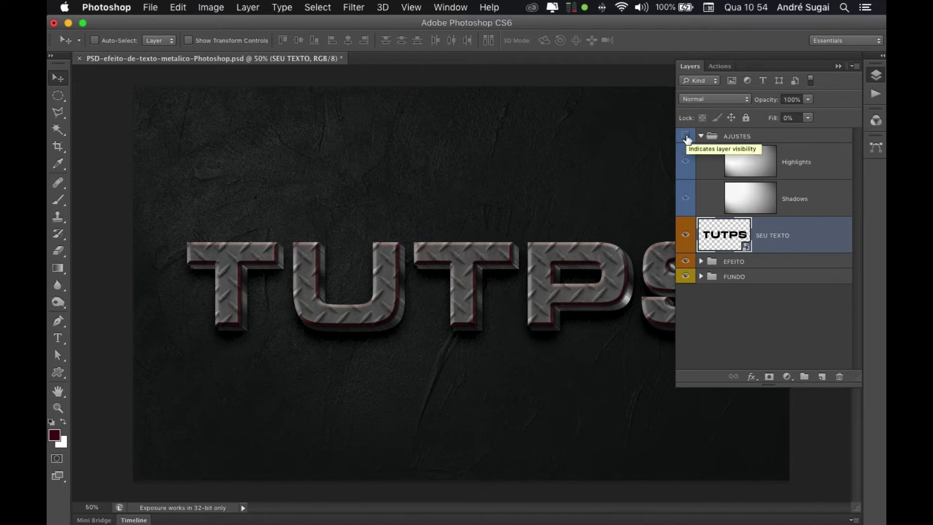
click(686, 137)
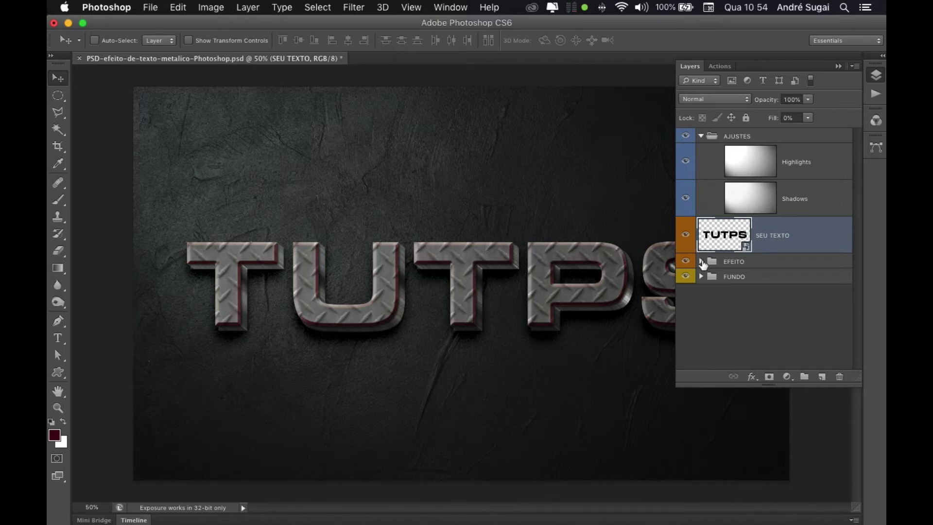
Expand EFEITO and DESIGN, toggle STROKE and the bottom TEXT layer, and list TEXT's effects.
click(701, 261)
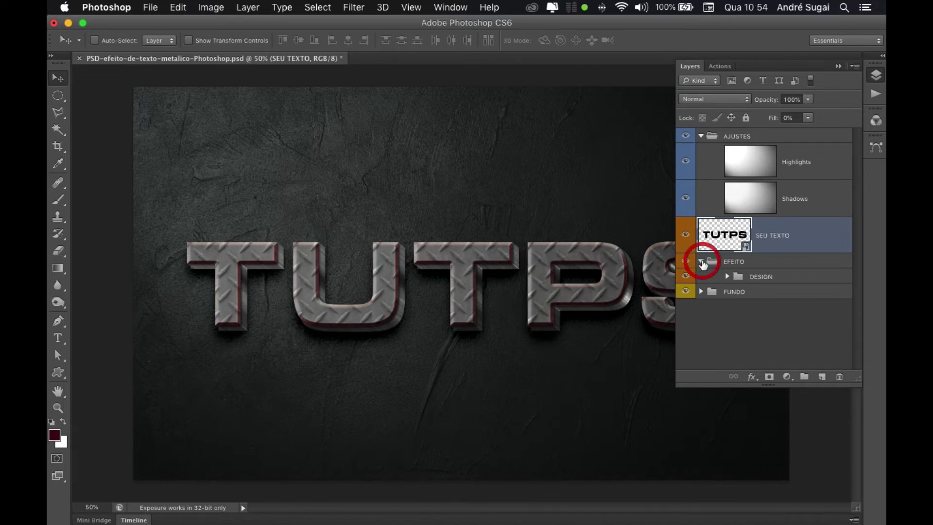
click(727, 276)
scroll(711, 291, down, 3)
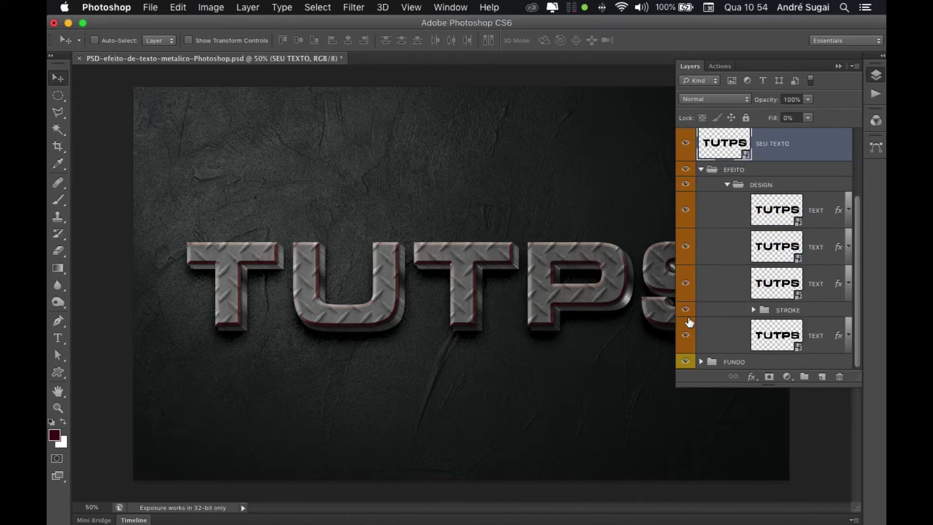
click(686, 310)
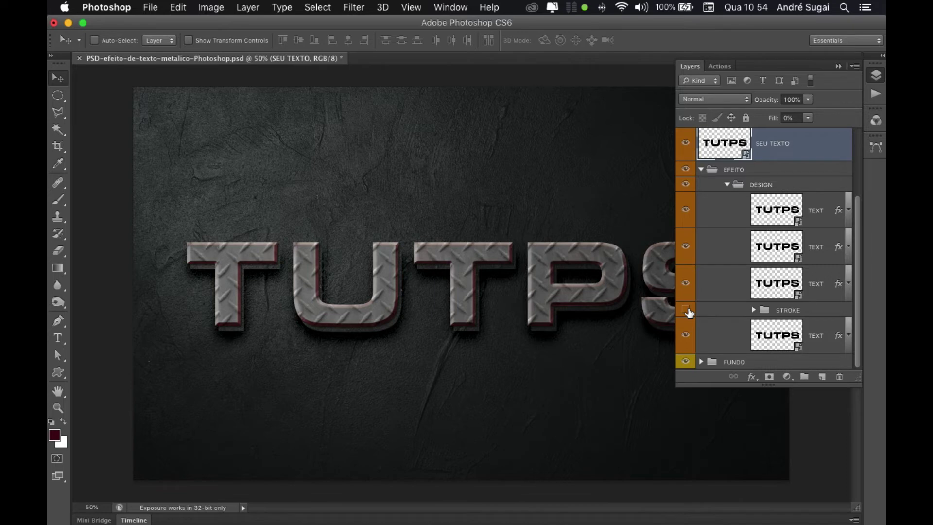
click(686, 310)
click(687, 335)
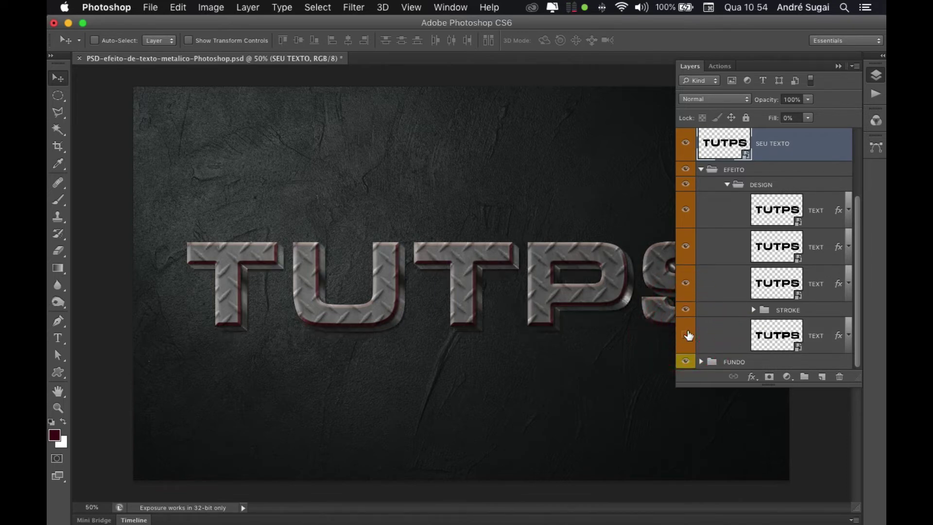
click(686, 334)
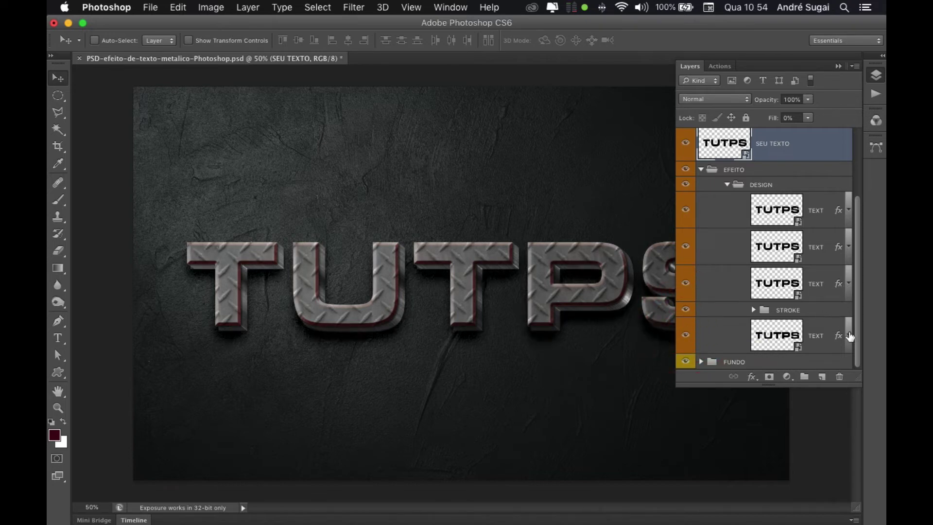
click(848, 335)
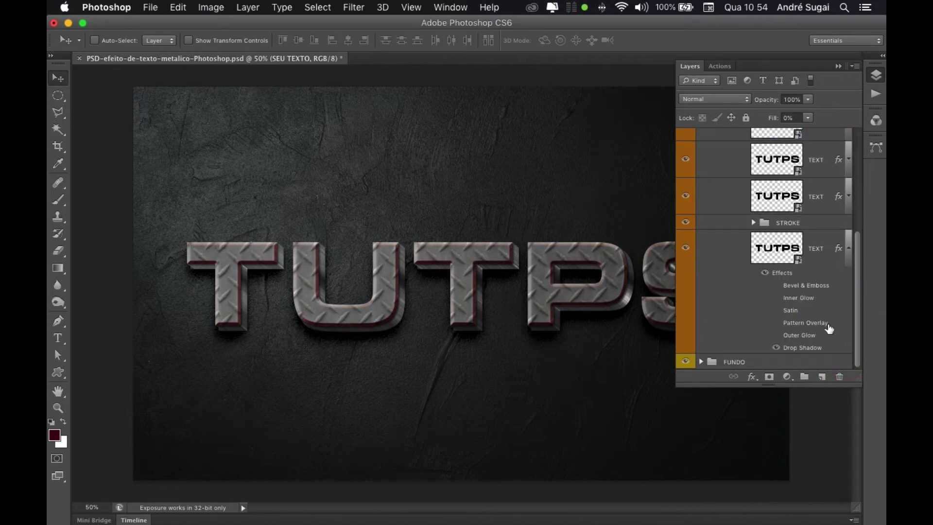
double_click(807, 348)
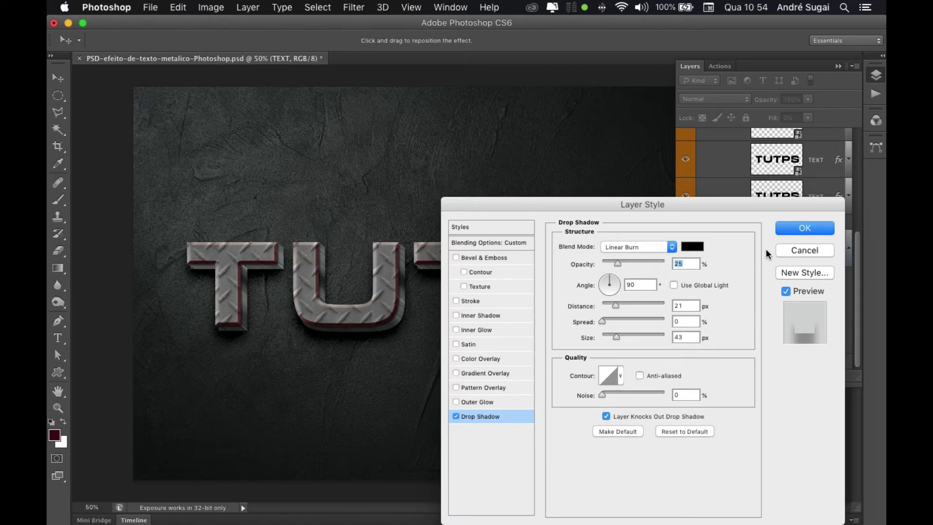
click(798, 251)
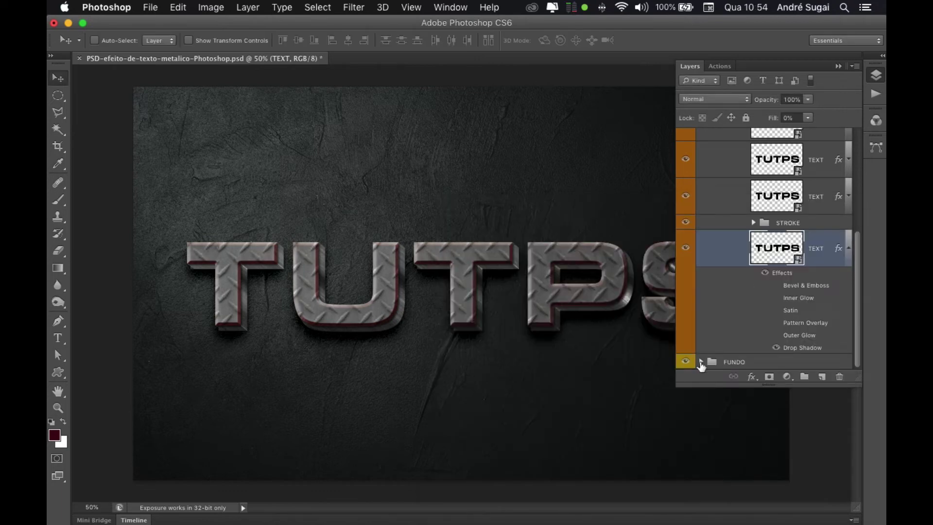
Expand FUNDO and hide then re-show its texture photo and Light layers.
click(701, 362)
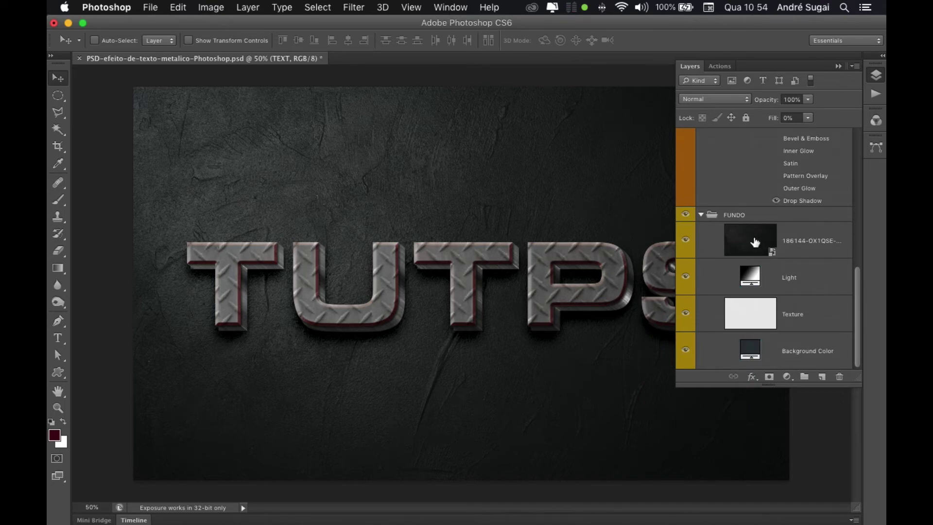
click(686, 240)
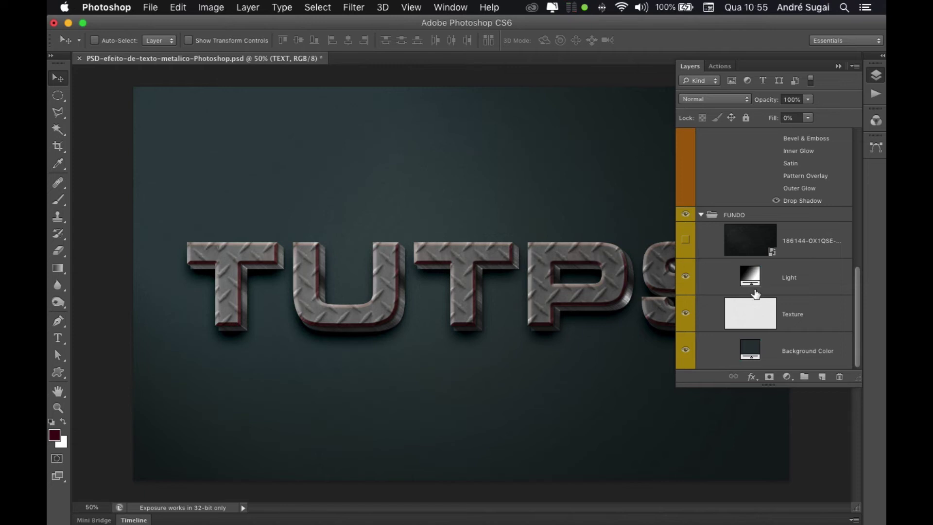
click(685, 276)
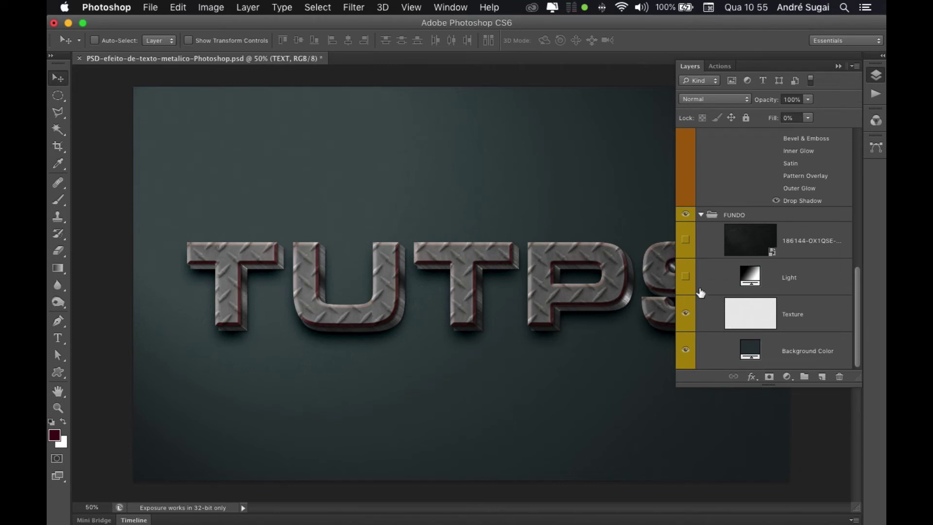
click(686, 276)
click(686, 239)
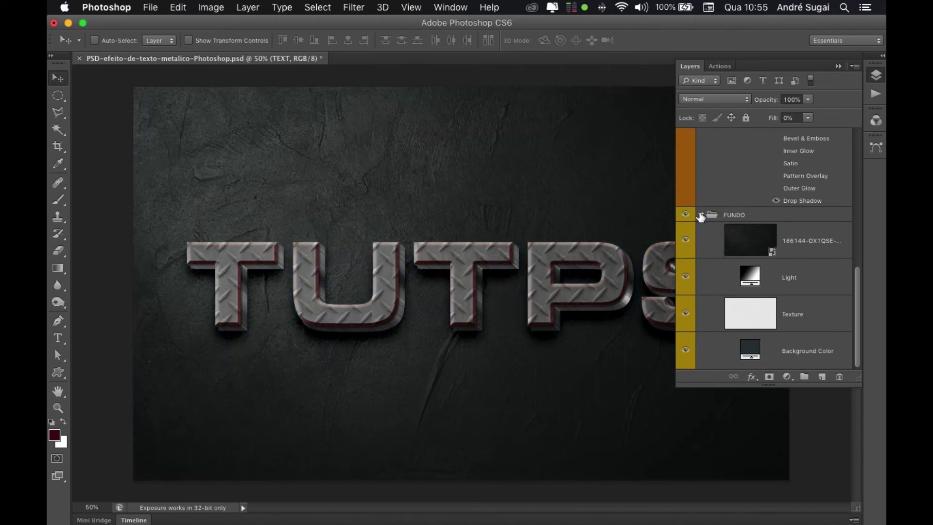
Collapse the FUNDO, EFEITO and AJUSTES groups and hide the Layers panel.
click(702, 215)
scroll(755, 225, up, 1)
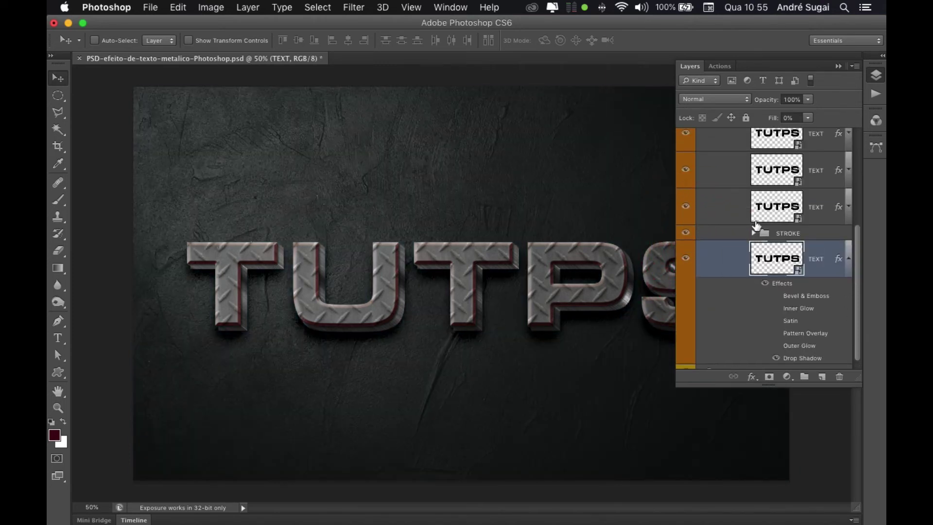
scroll(756, 224, up, 5)
click(701, 262)
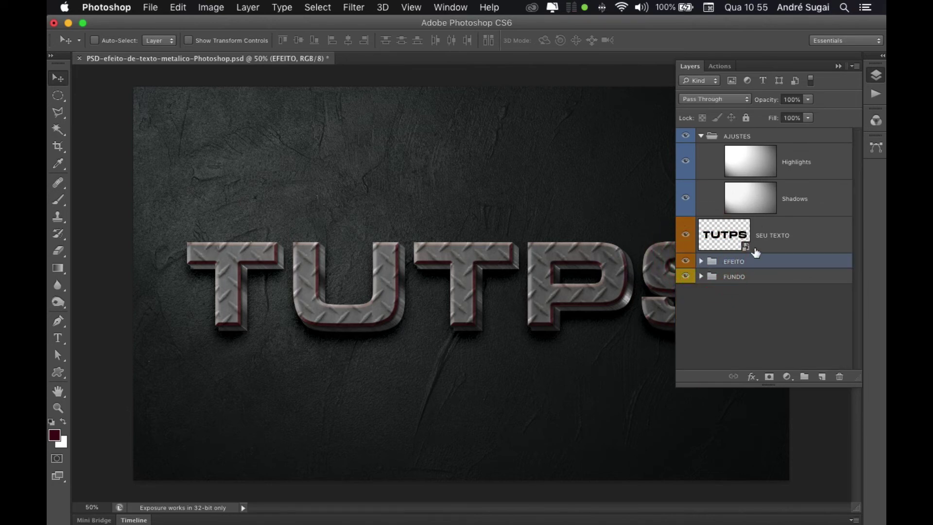
click(700, 135)
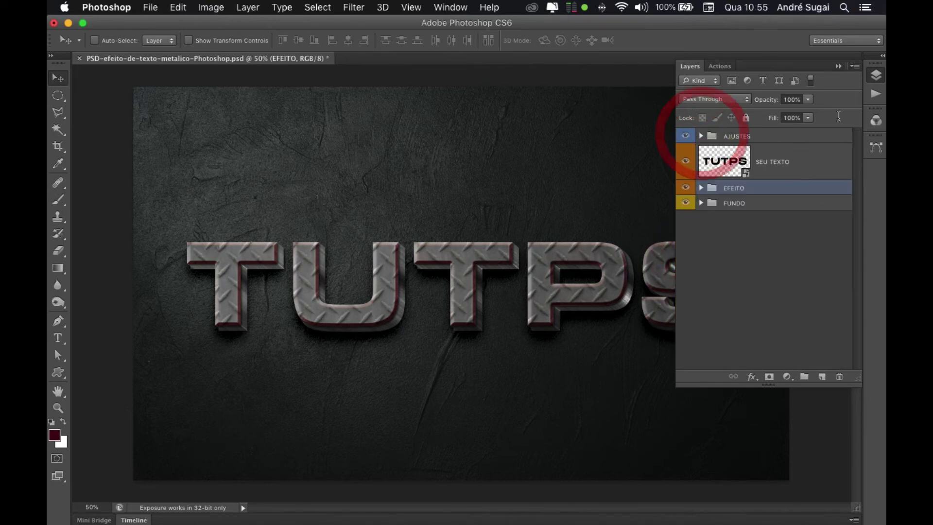
click(838, 66)
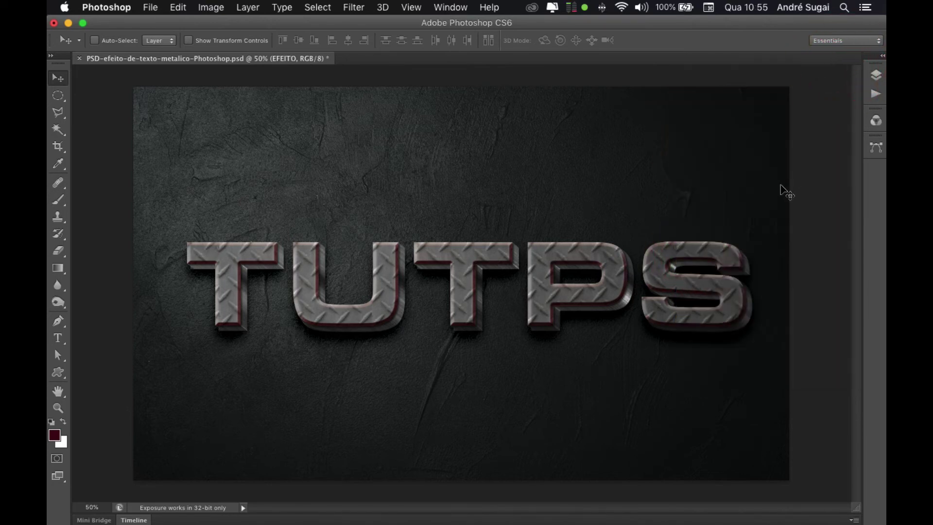